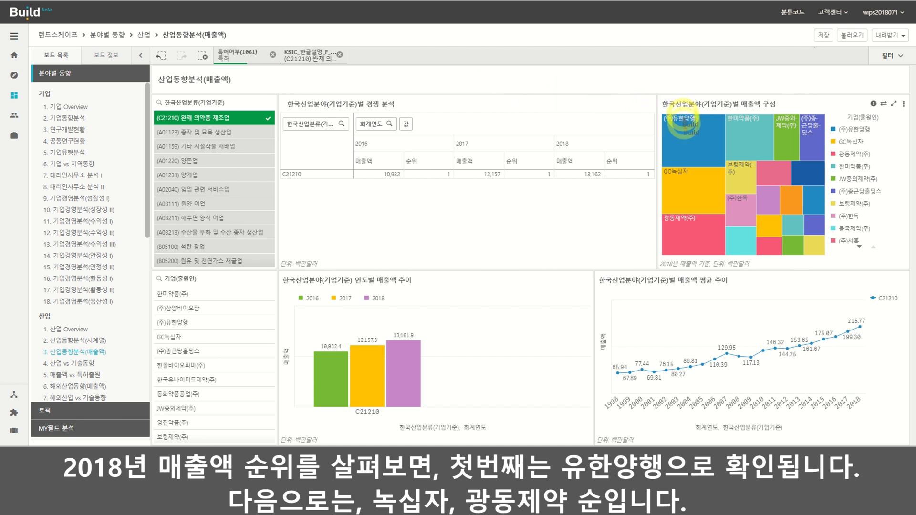
Read the 2018 sales of 유한양행, GC녹십자, 광동제약, 한미약품, JW중외제약 and 종근당홀딩스 in the sales composition treemap.
mouse_move(687, 129)
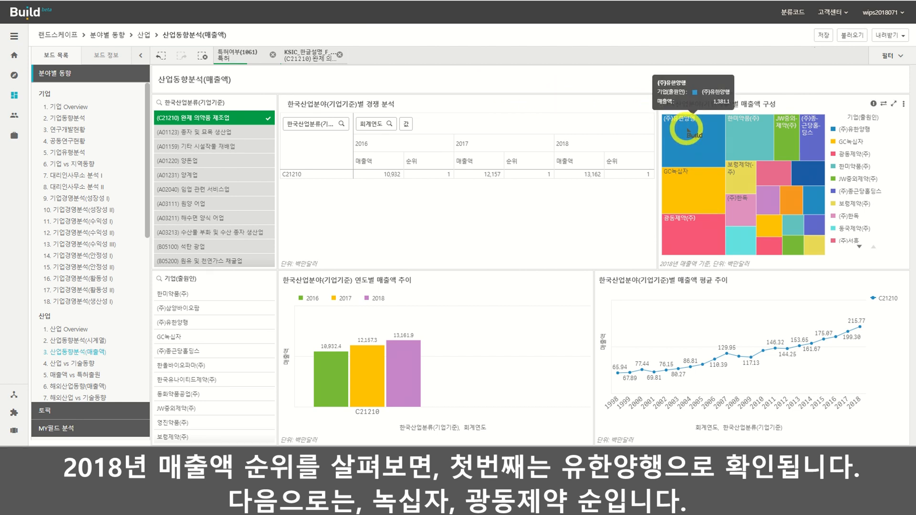
mouse_move(683, 196)
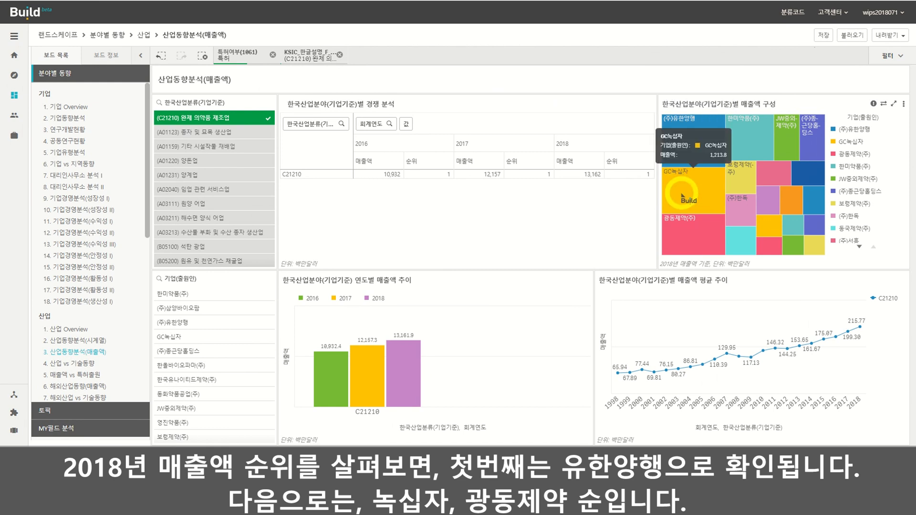
mouse_move(684, 228)
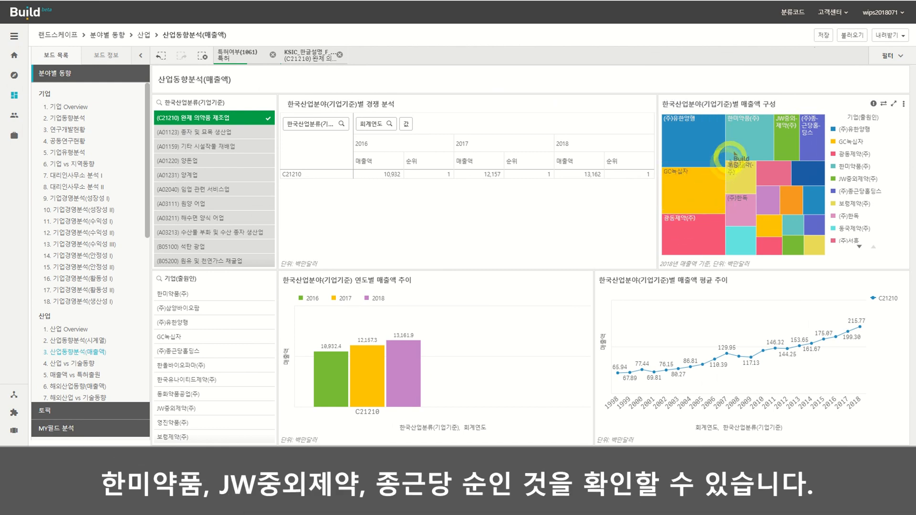
mouse_move(750, 138)
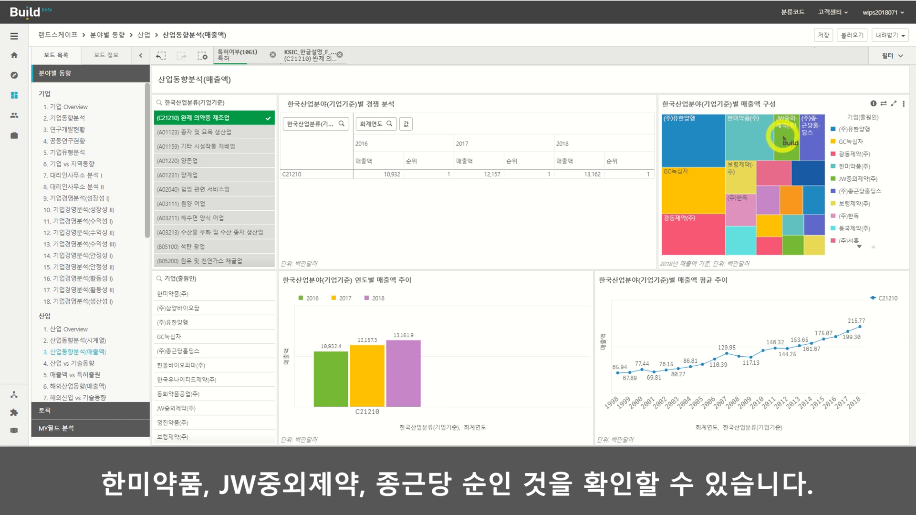
mouse_move(785, 137)
mouse_move(816, 139)
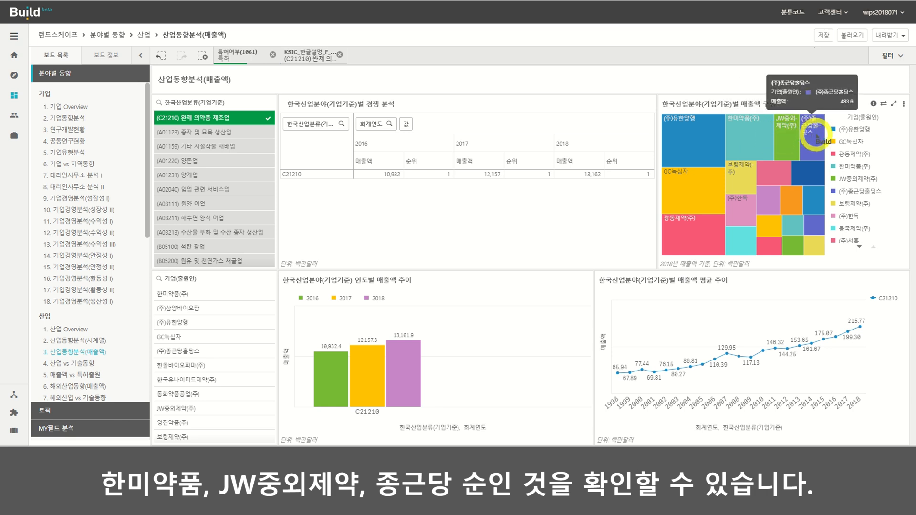
Filter the board to 유한양행, GC녹십자, 광동제약, 한미약품, JW중외제약 and 종근당홀딩스 by selecting them in the treemap.
click(710, 141)
click(709, 188)
click(709, 229)
click(748, 146)
click(792, 140)
click(814, 139)
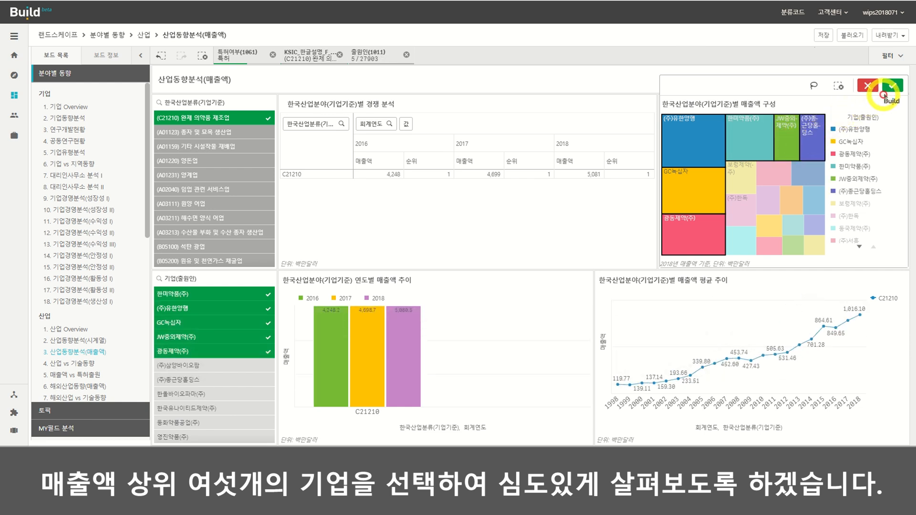
click(893, 86)
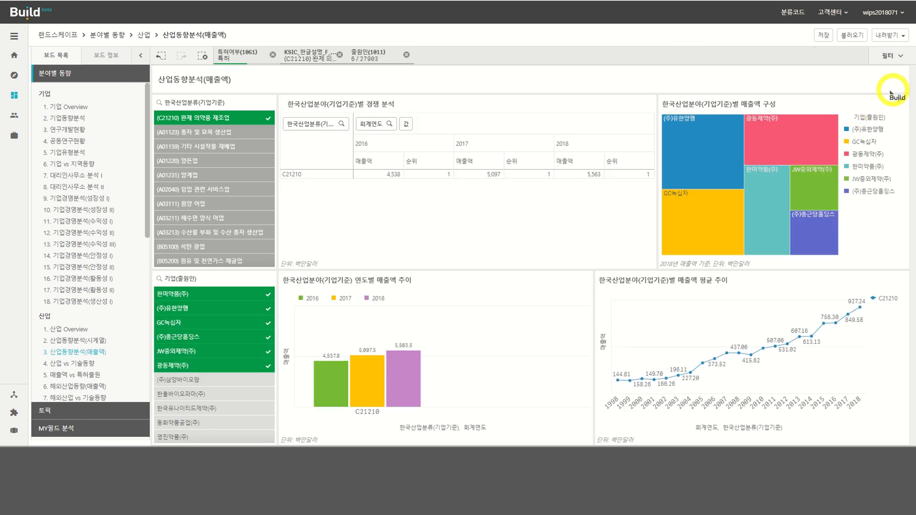
Open the 산업 vs 기술동향 board and enlarge the 기업(출원인)별 출원동향 chart.
mouse_move(418, 358)
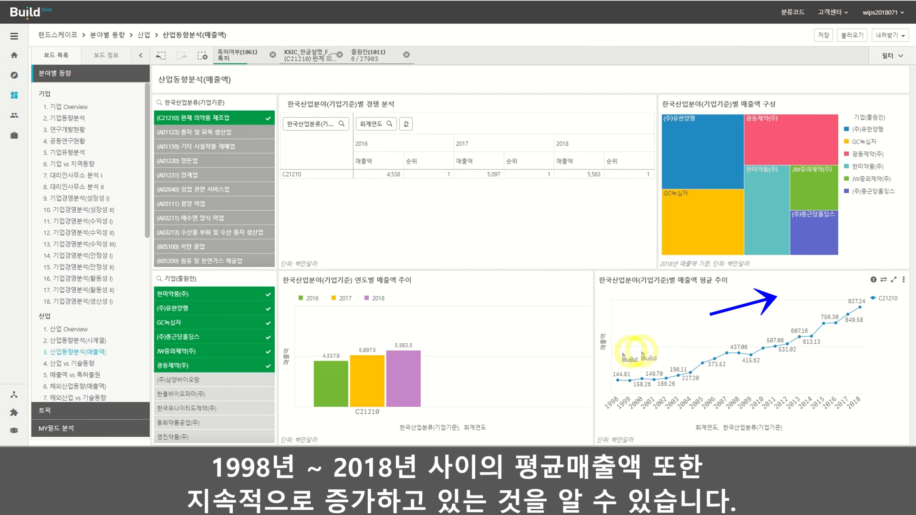
click(64, 364)
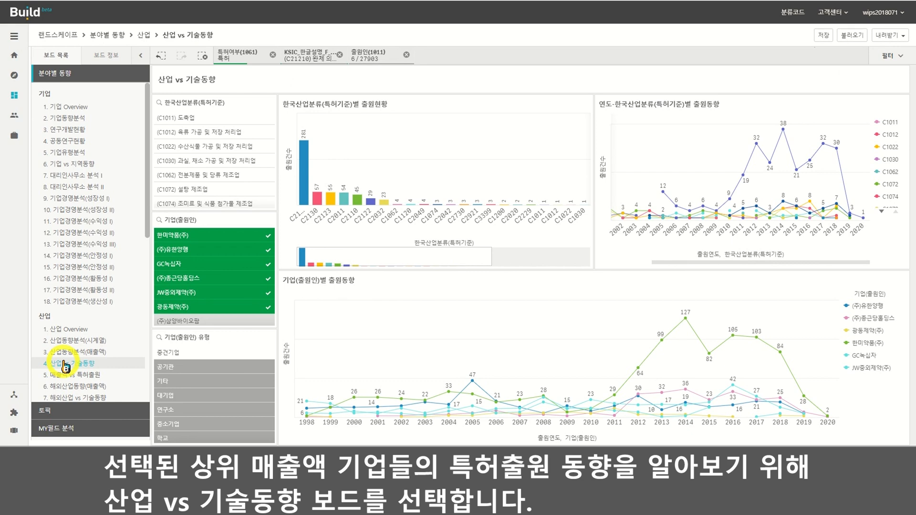
mouse_move(857, 287)
click(894, 281)
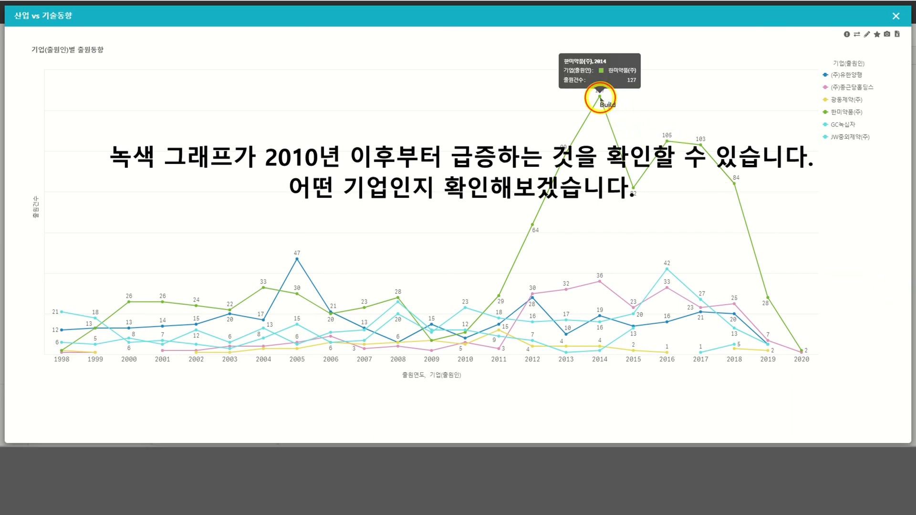
Highlight the steeply rising green line at 2014 in the filing trend chart, discard the selection and close the enlarged chart.
click(600, 98)
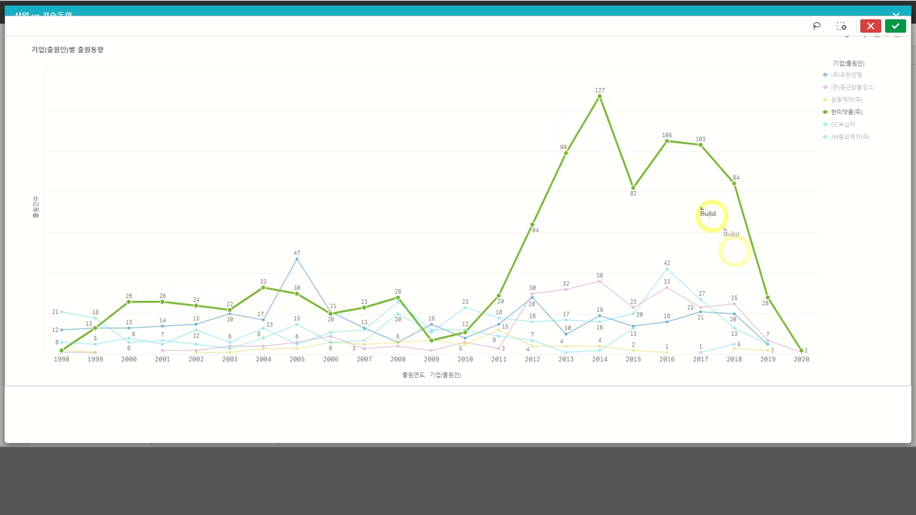
click(599, 96)
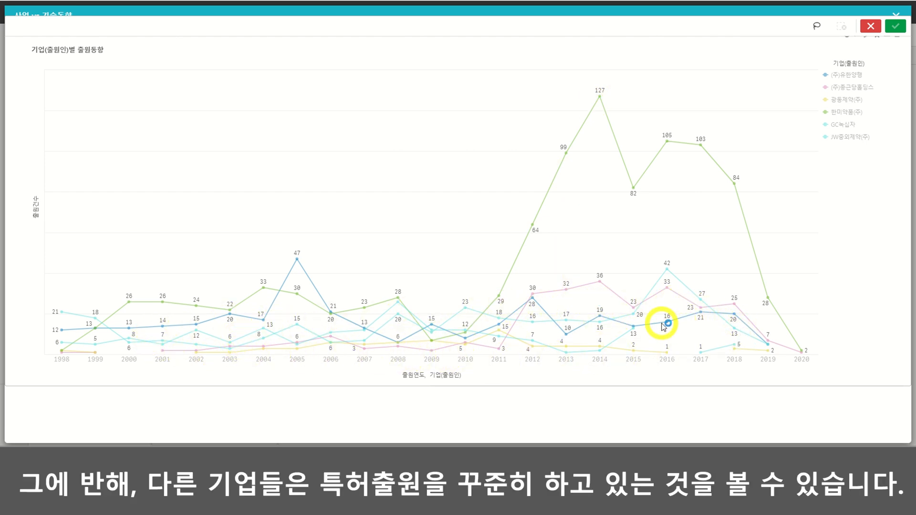
click(869, 26)
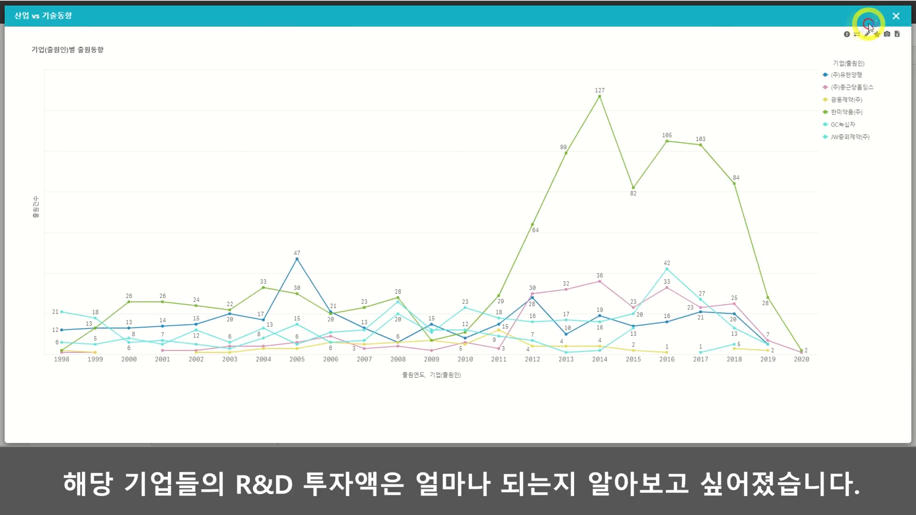
click(896, 19)
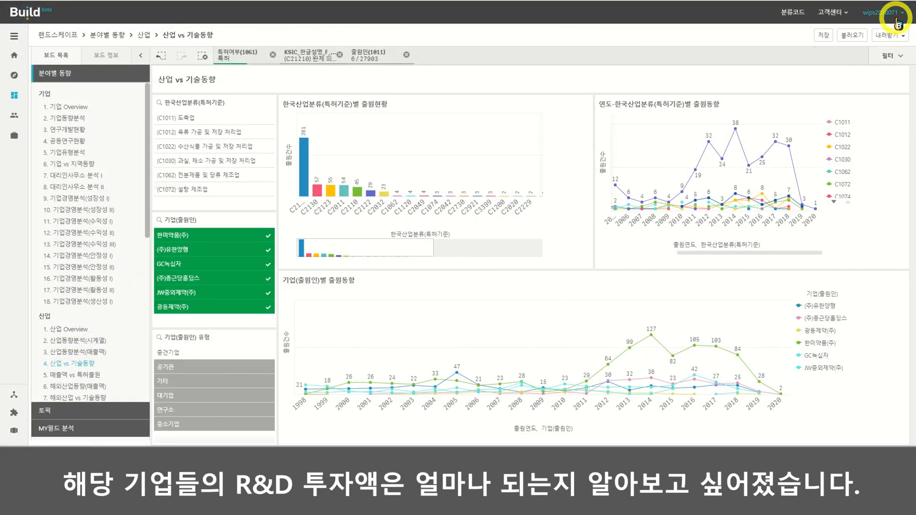
Open the 연구개발현황 board and enlarge the 매출액 대비 R&D투자액 현황 chart.
click(89, 129)
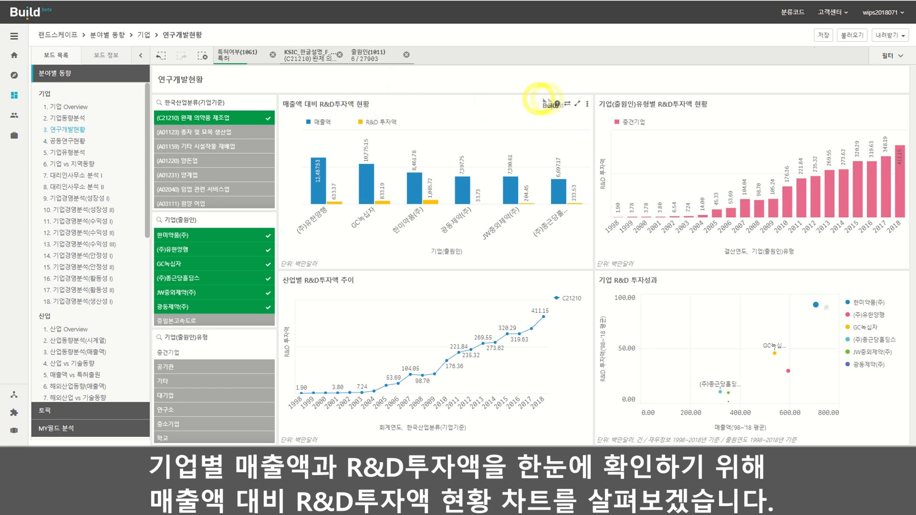
click(578, 103)
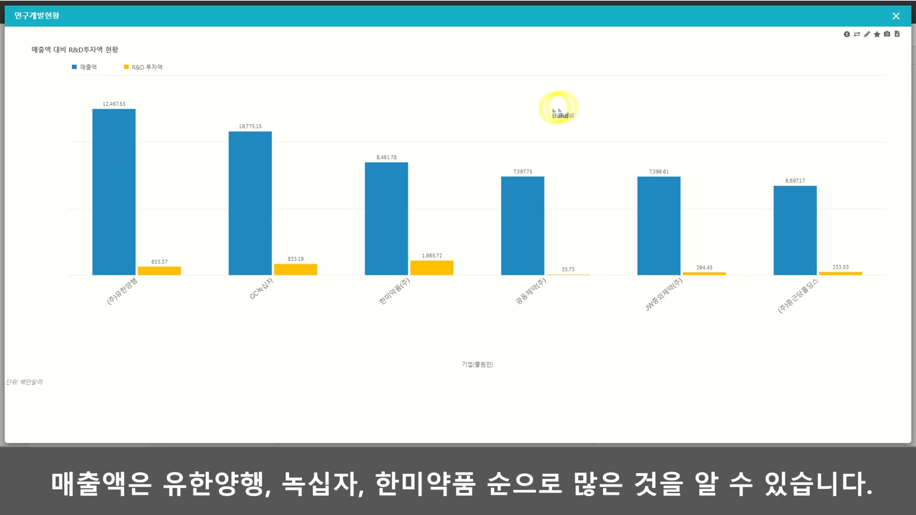
Highlight 유한양행, GC녹십자 and 한미약품 in turn to compare sales and R&D investment, discard the selection and close the enlarged chart.
click(129, 196)
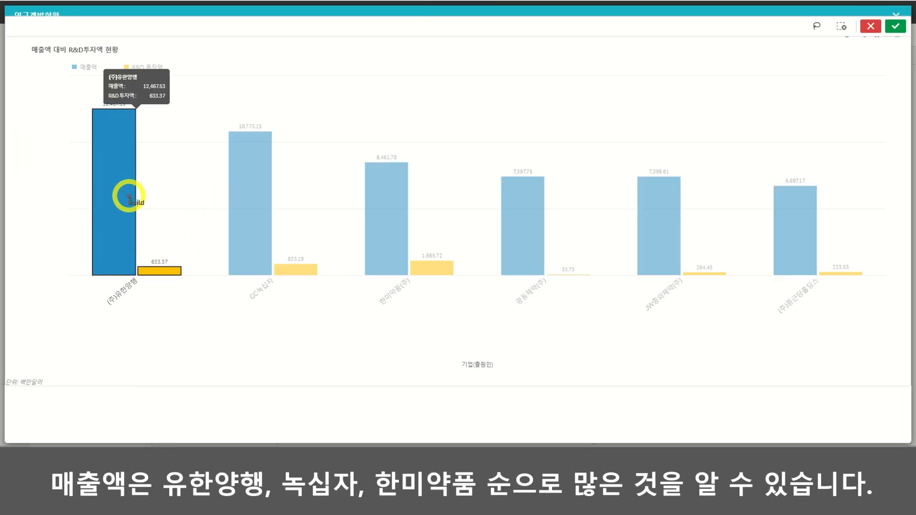
click(128, 196)
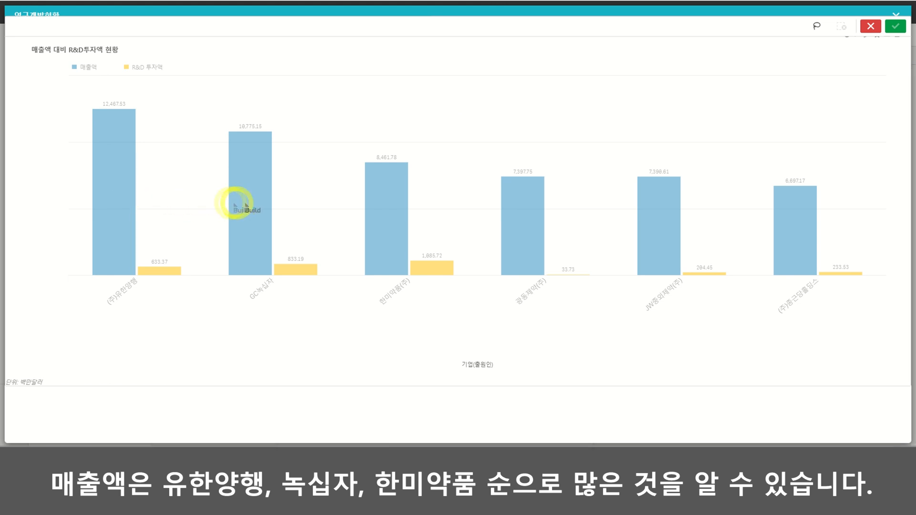
click(262, 205)
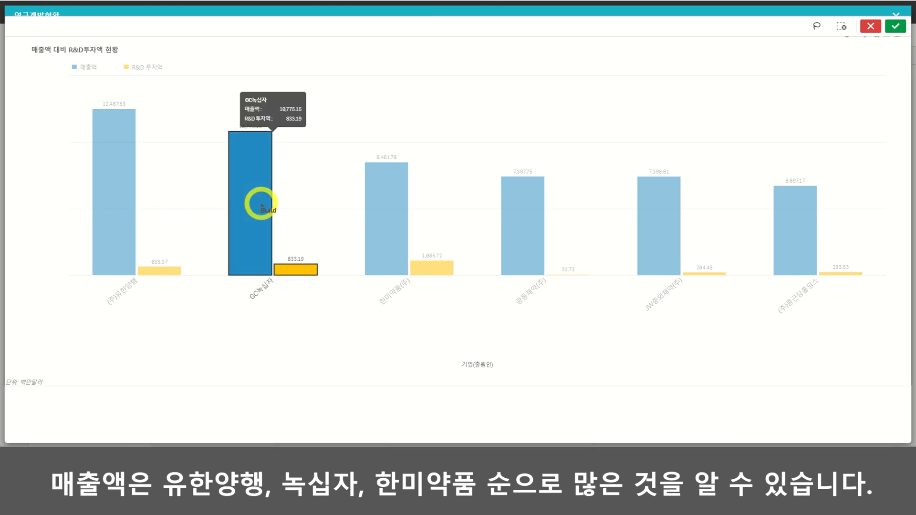
click(262, 205)
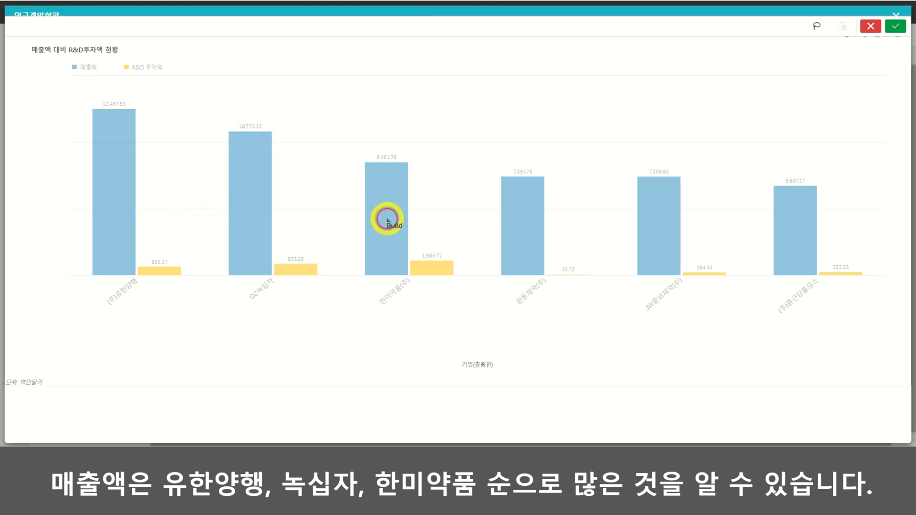
click(387, 220)
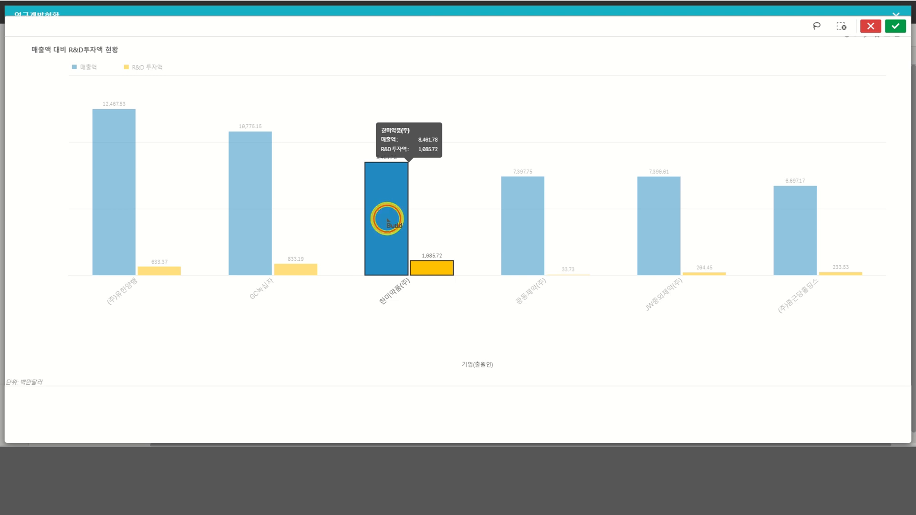
click(387, 220)
click(870, 27)
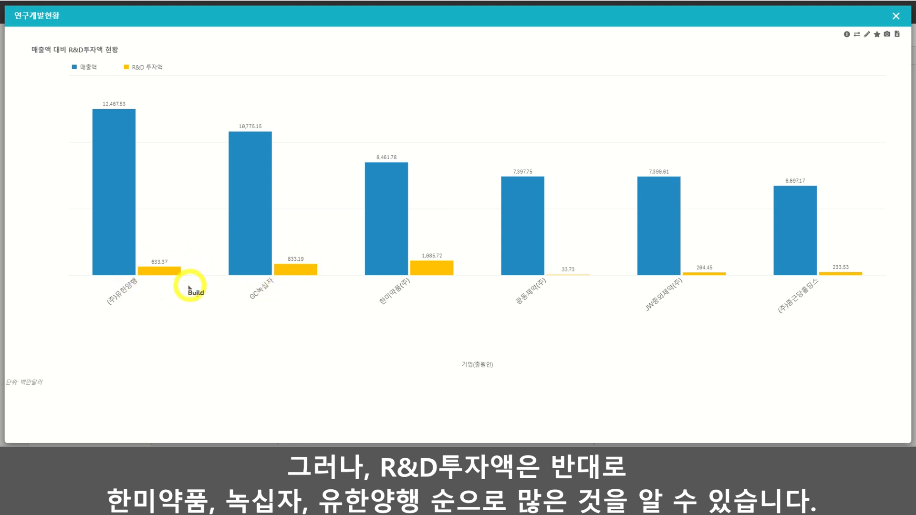
click(897, 16)
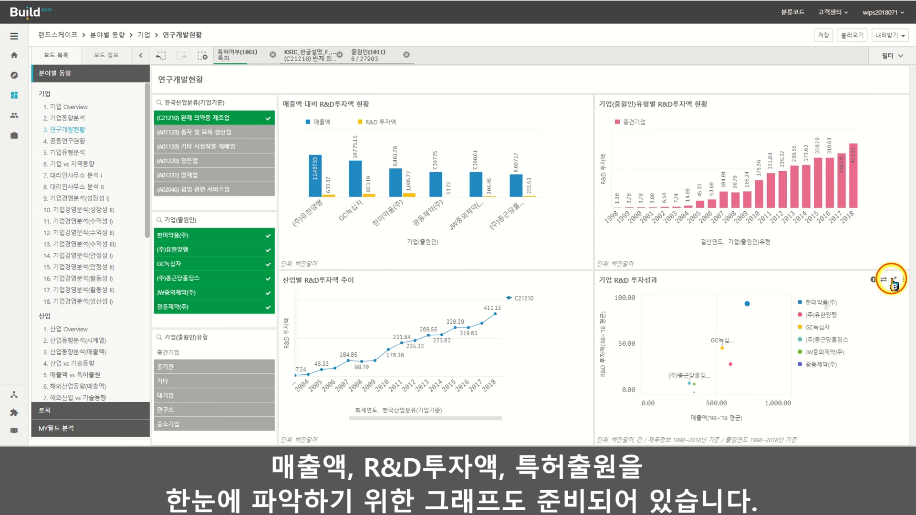
Enlarge the 기업 R&D 투자성과 chart, examine the sales, R&D investment and filing figures of the companies' bubbles, and close it.
click(893, 280)
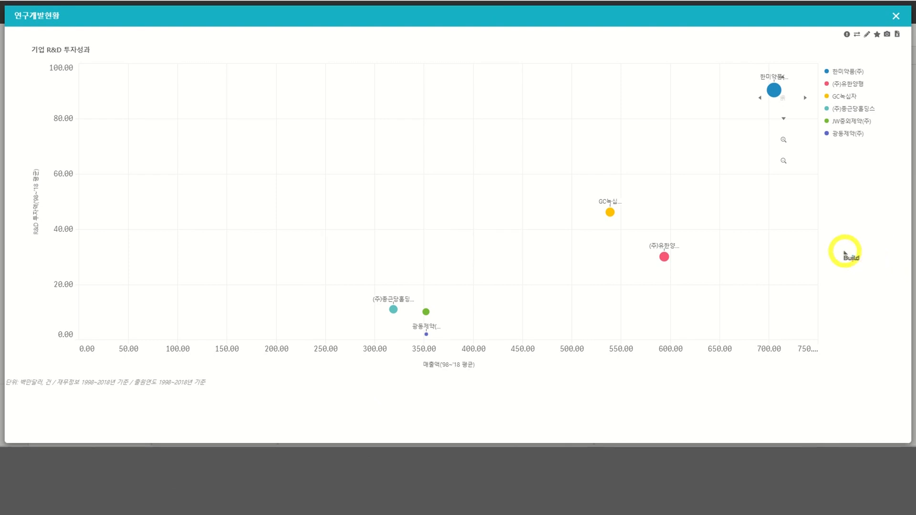
click(610, 196)
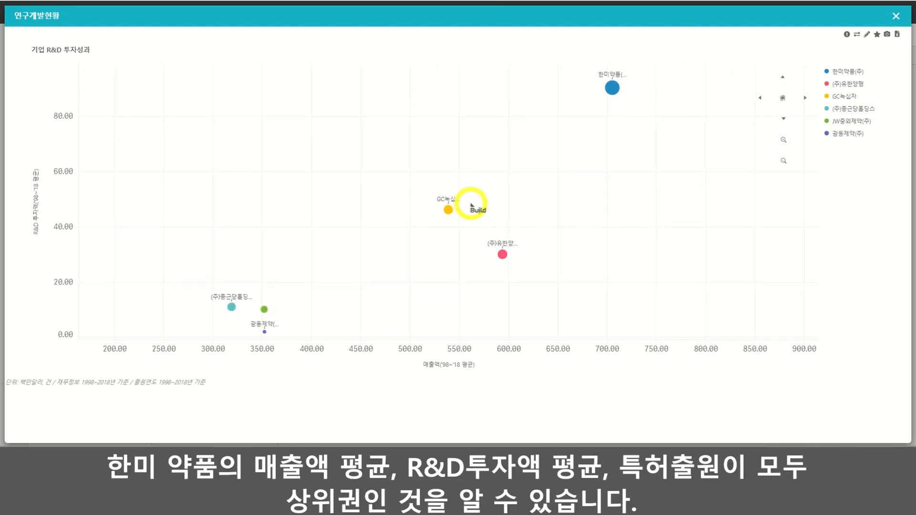
mouse_move(609, 88)
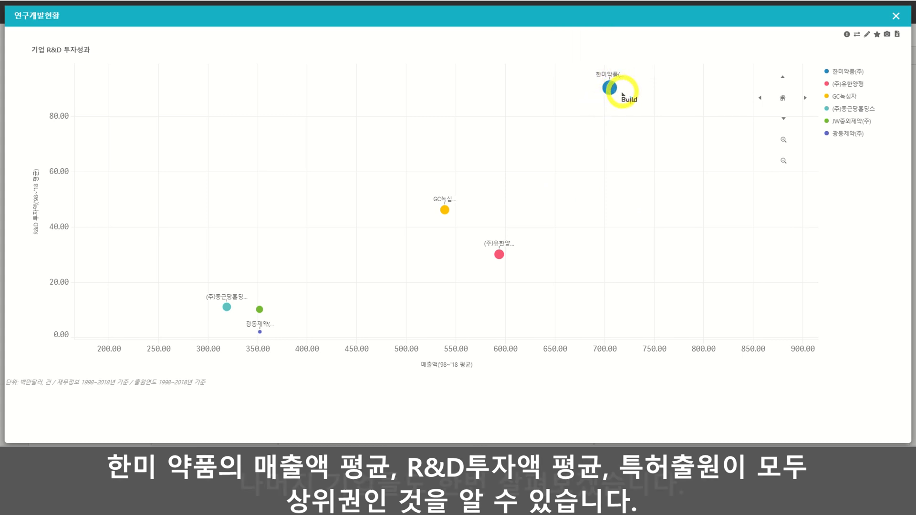
drag(512, 229, 552, 180)
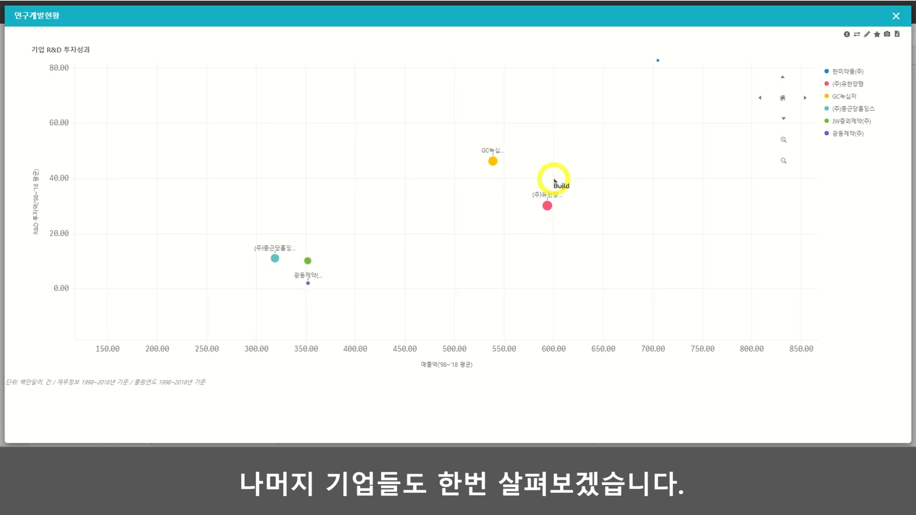
mouse_move(548, 206)
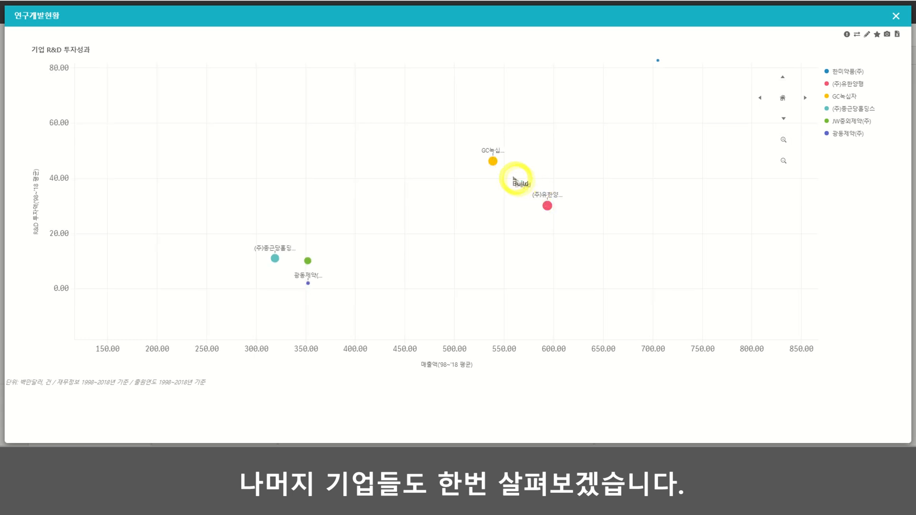
mouse_move(493, 161)
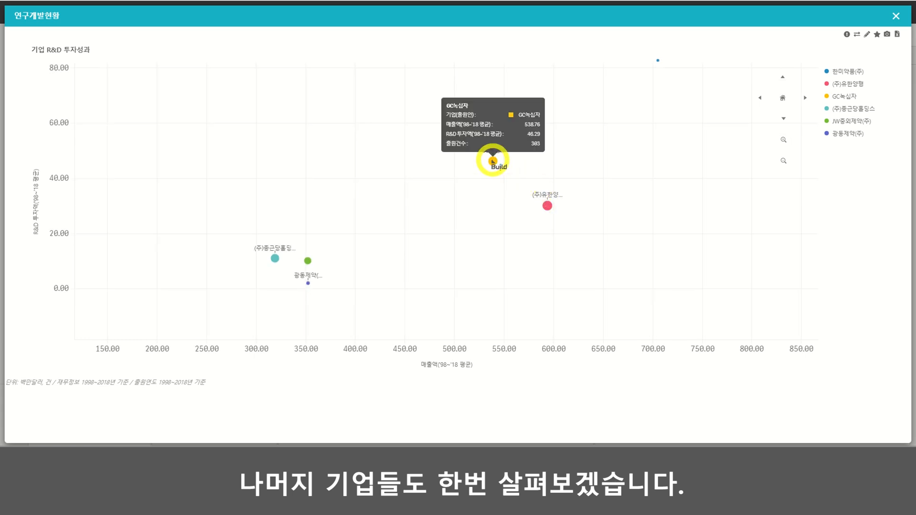
mouse_move(309, 261)
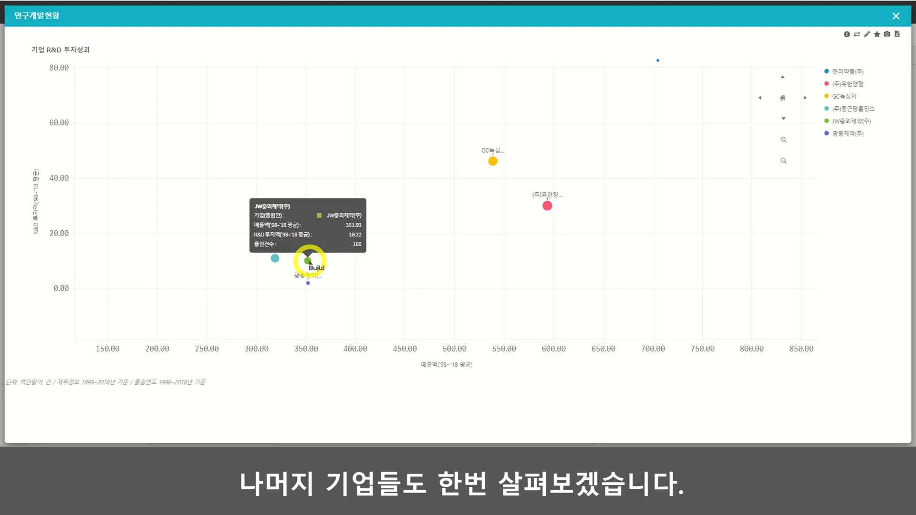
mouse_move(276, 259)
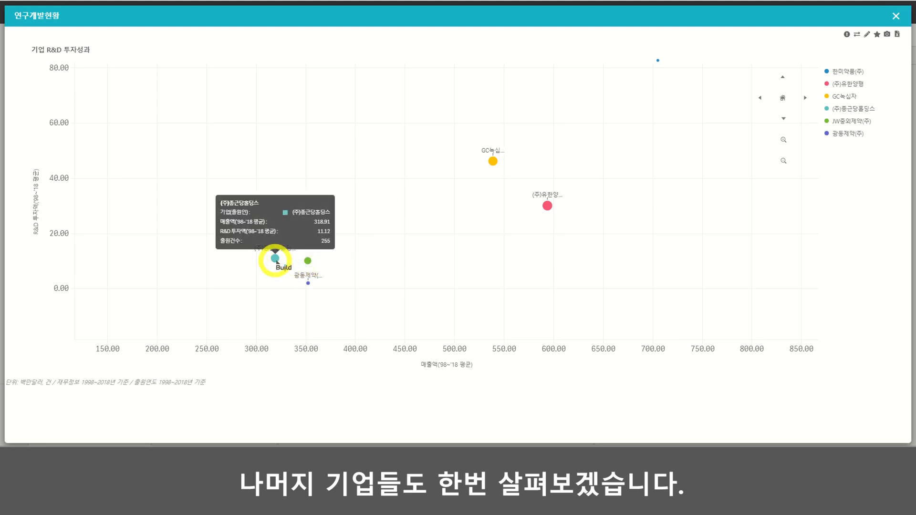
mouse_move(308, 284)
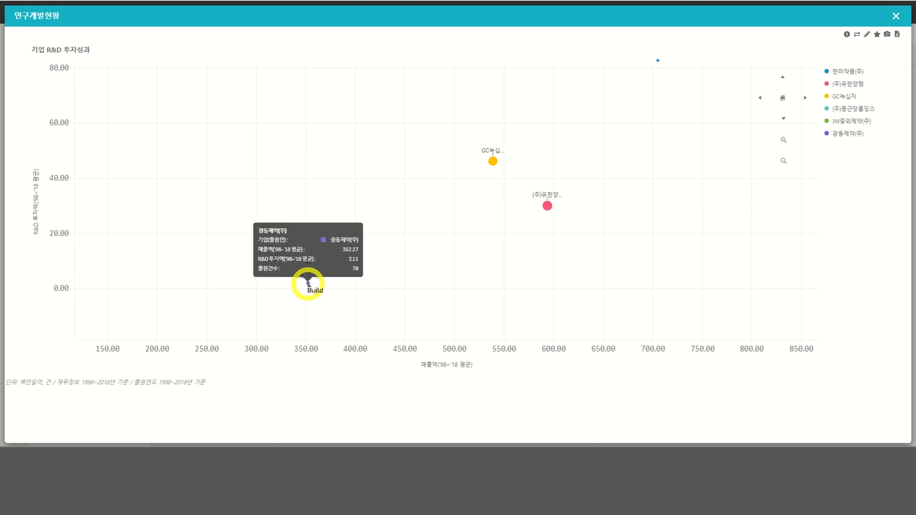
click(895, 17)
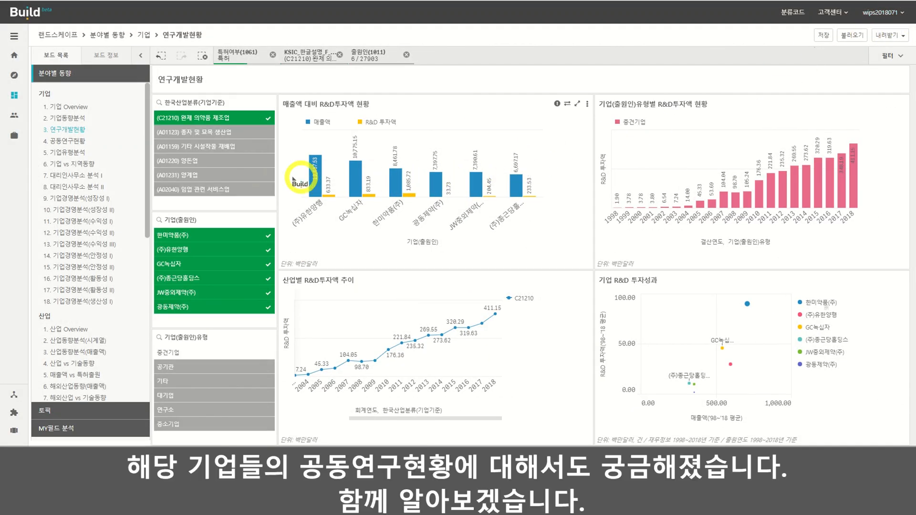
Open the 공동연구현황 board and examine the joint and sole filings per company.
click(76, 142)
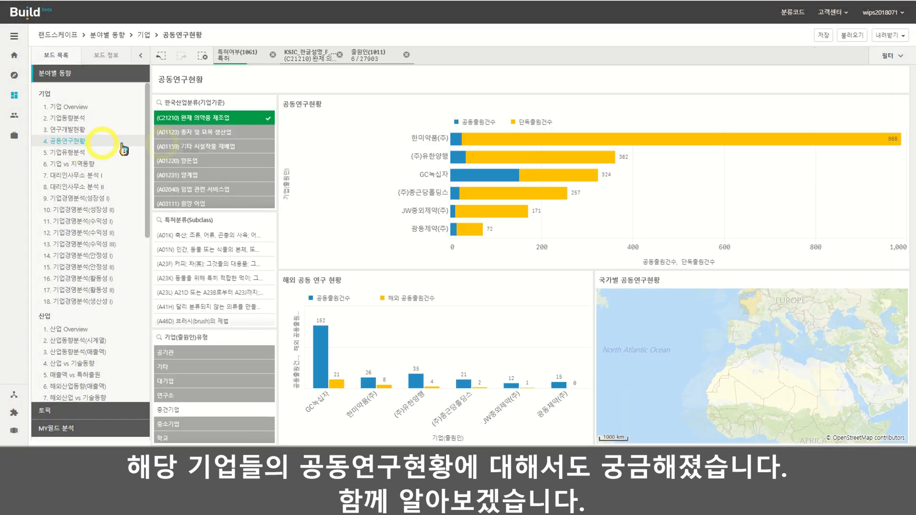
mouse_move(498, 142)
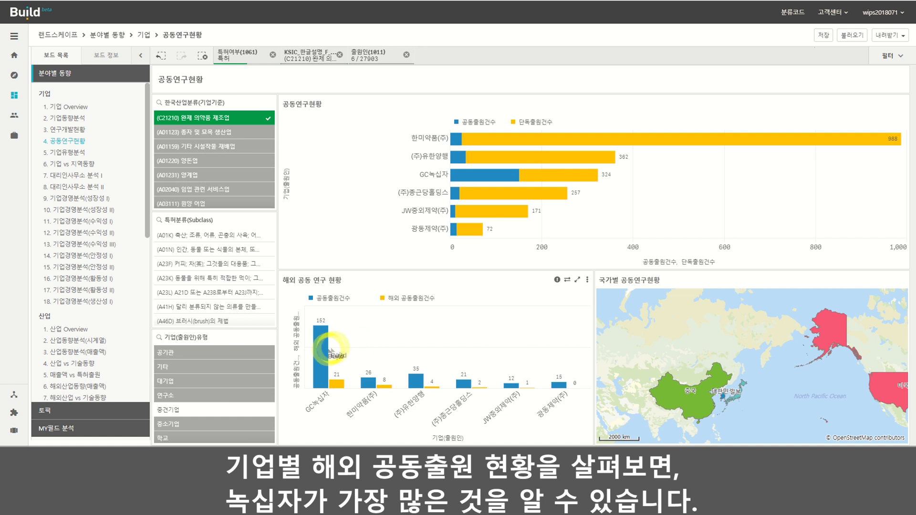
Select GC녹십자, 한미약품 and 유한양행 one at a time in the 해외 공동 연구 현황 chart to examine their partner countries, clearing each selection.
mouse_move(328, 353)
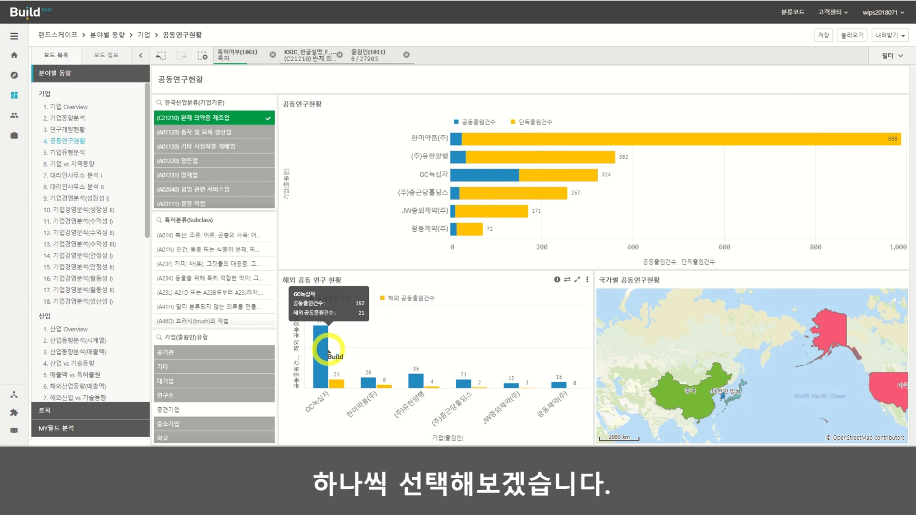
click(327, 356)
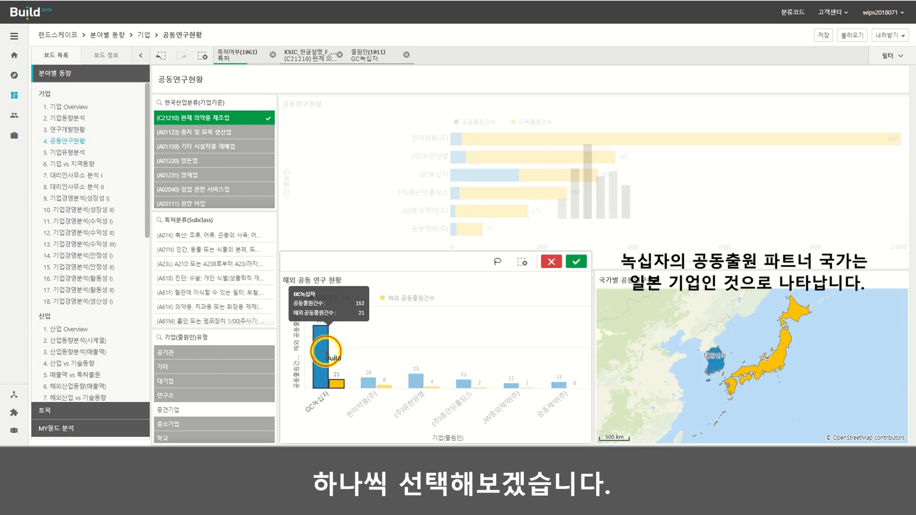
click(326, 356)
click(372, 386)
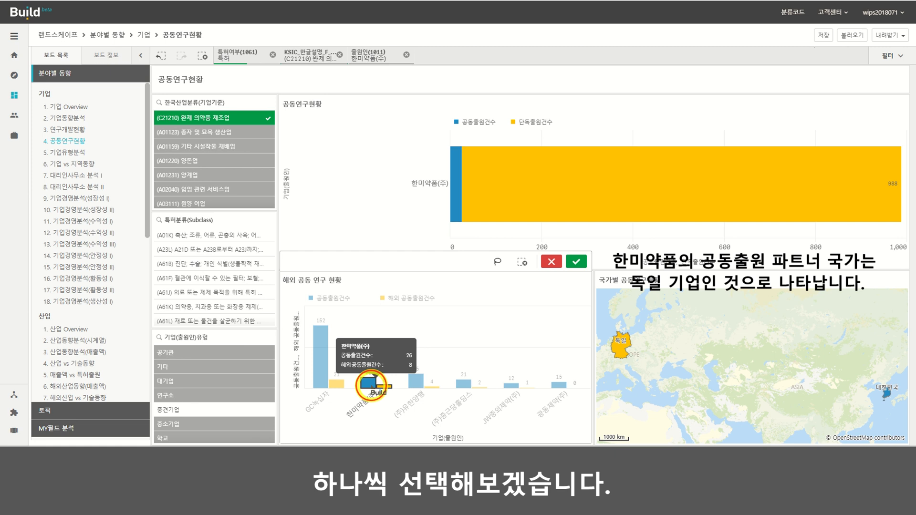
click(372, 384)
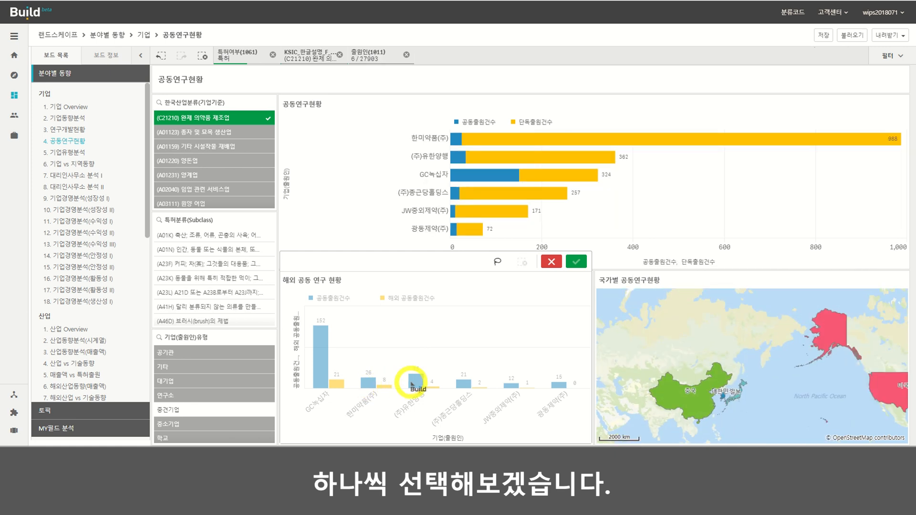
click(417, 382)
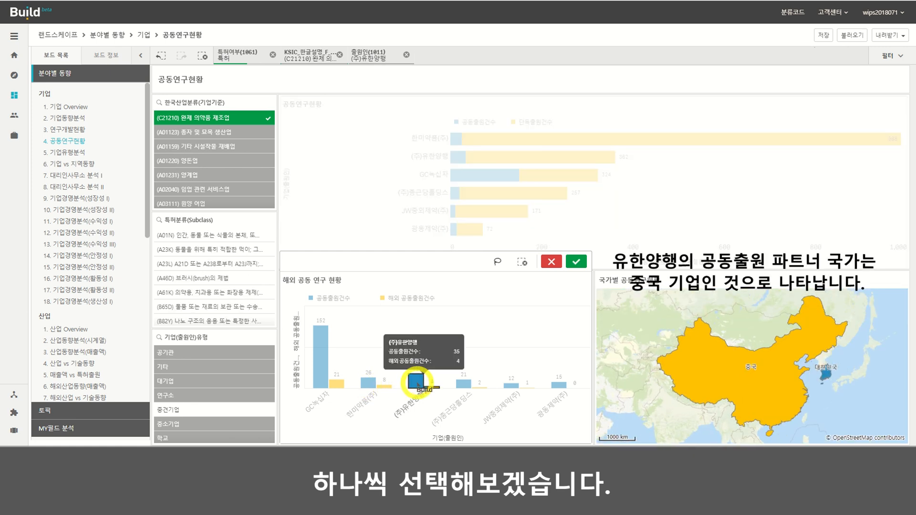
click(416, 382)
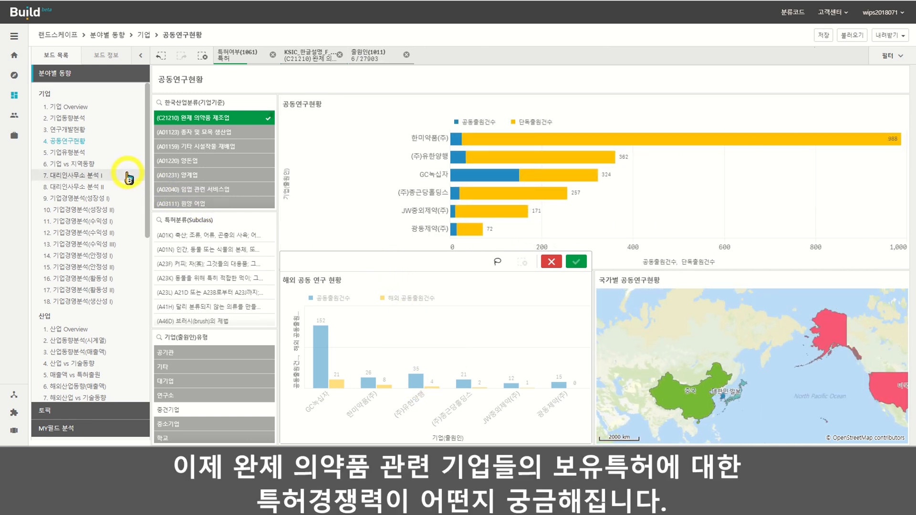
Open the 인용/피인용분석 board in the 기술 category and enlarge the 기업별 특허경쟁력(CPP/FPS) chart.
scroll(100, 167, down, 5)
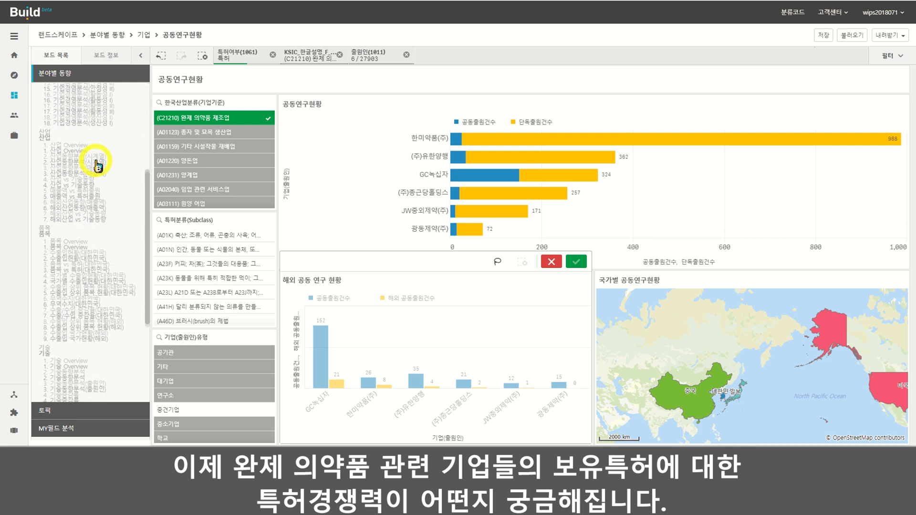
scroll(98, 167, down, 3)
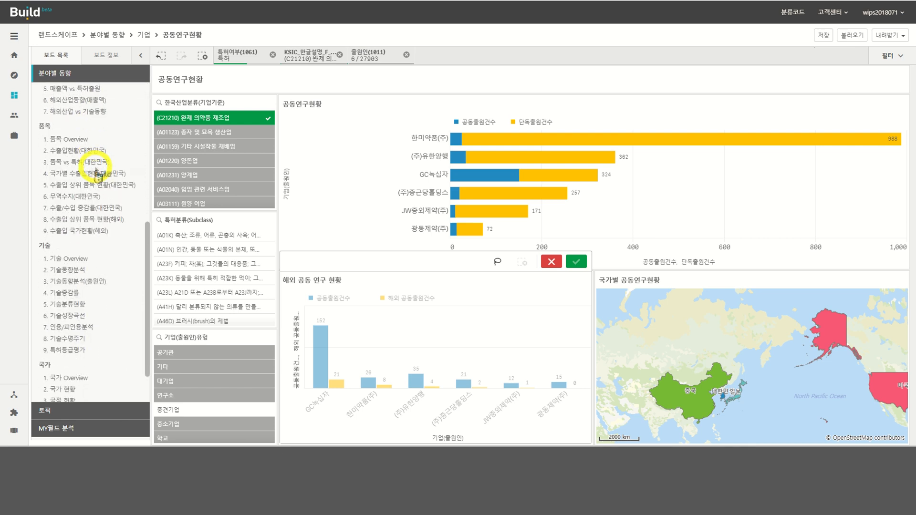
click(80, 327)
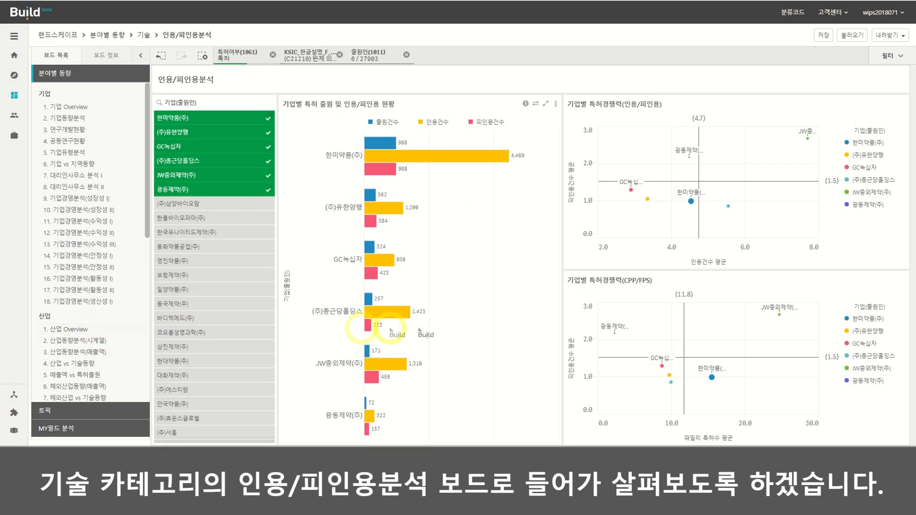
mouse_move(896, 285)
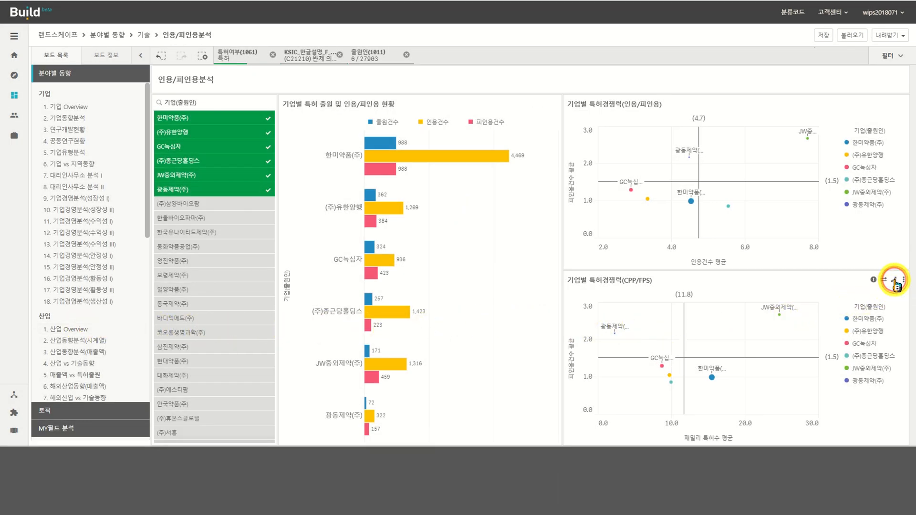
click(896, 285)
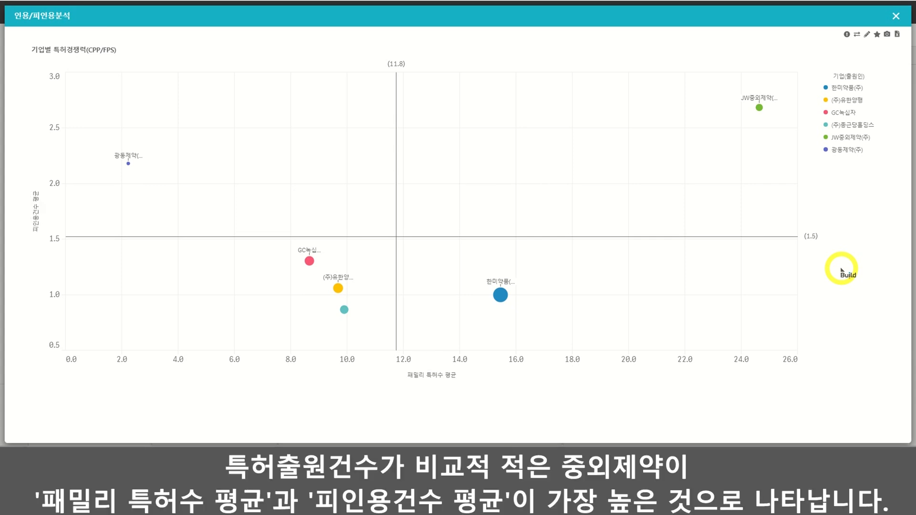
Examine the family-patent and citation averages of JW중외제약, 광동제약 and 한미약품 in the enlarged chart, and close it.
mouse_move(759, 109)
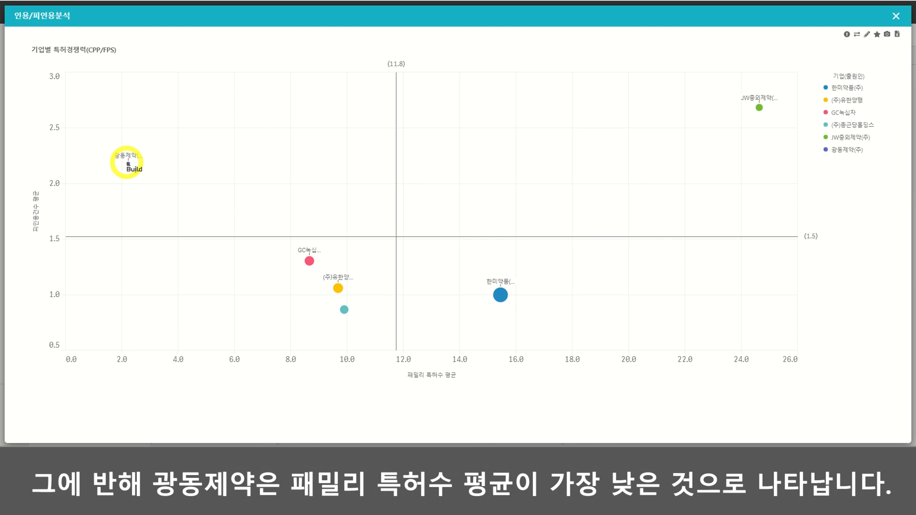
mouse_move(129, 164)
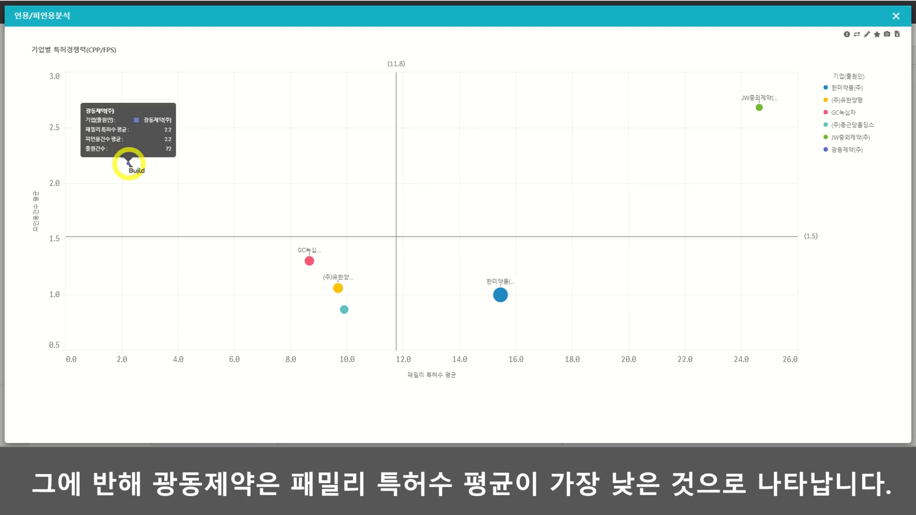
mouse_move(501, 296)
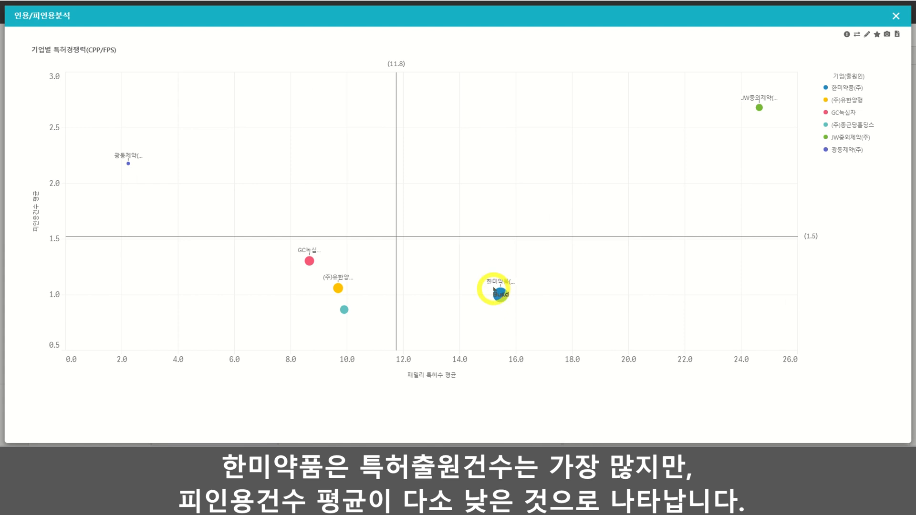
click(895, 18)
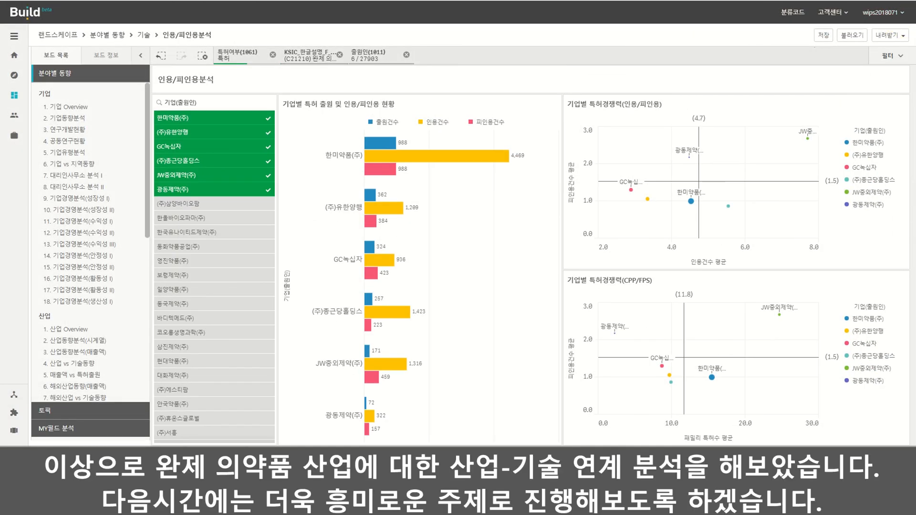